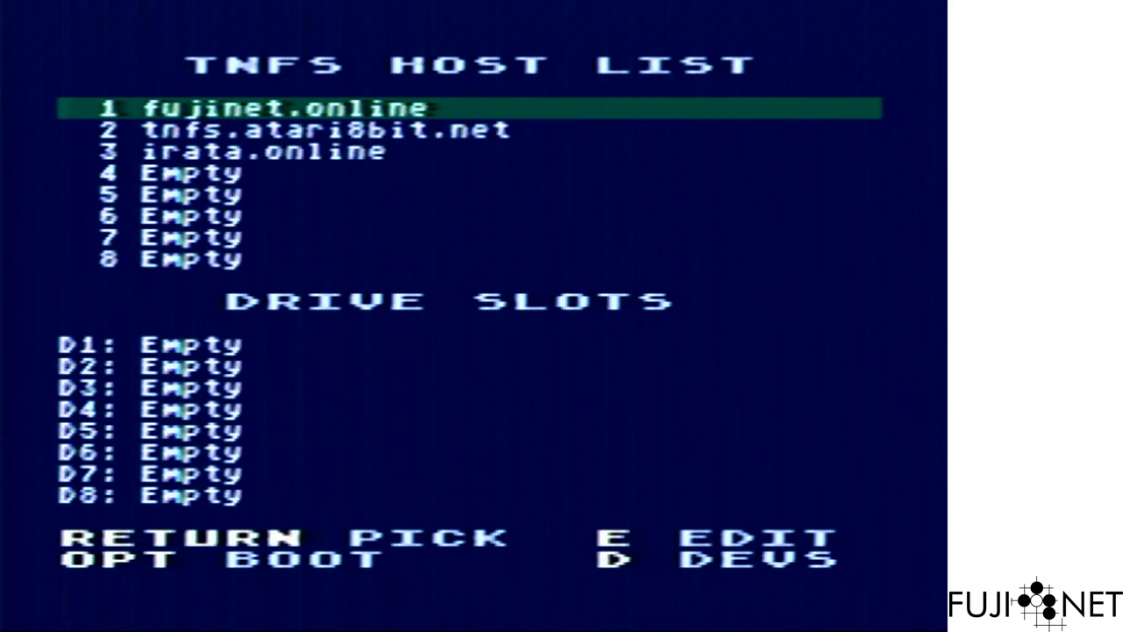
# Mount comm1.atr from irata.online read-only in drive slot D1 and reboot the Atari.
pyautogui.press('Down')
pyautogui.press('Down')
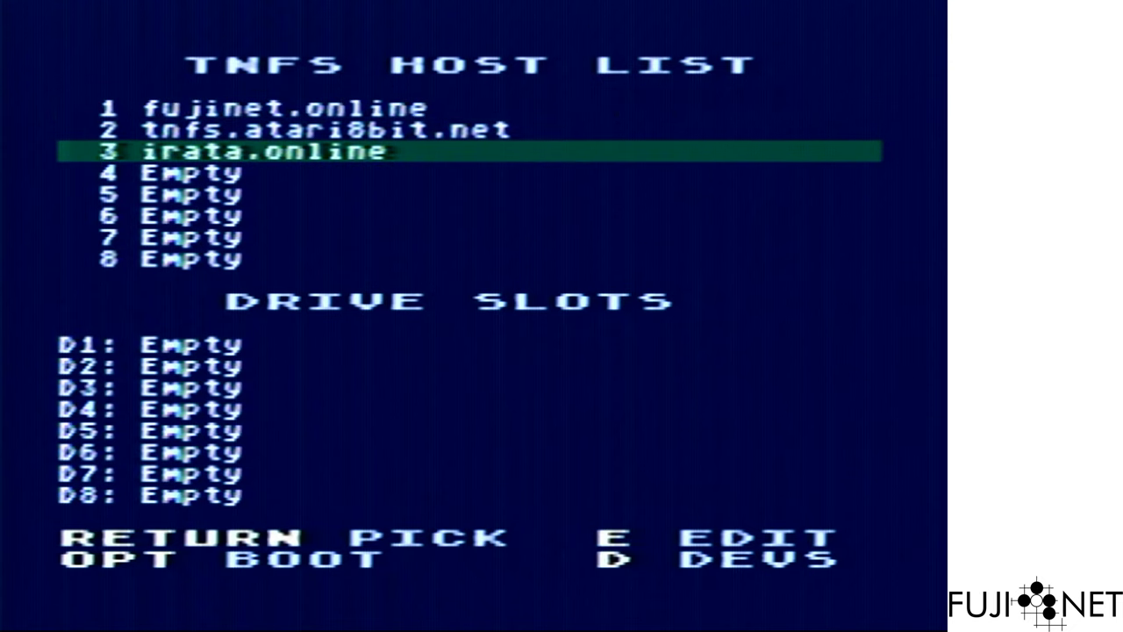
pyautogui.press('Return')
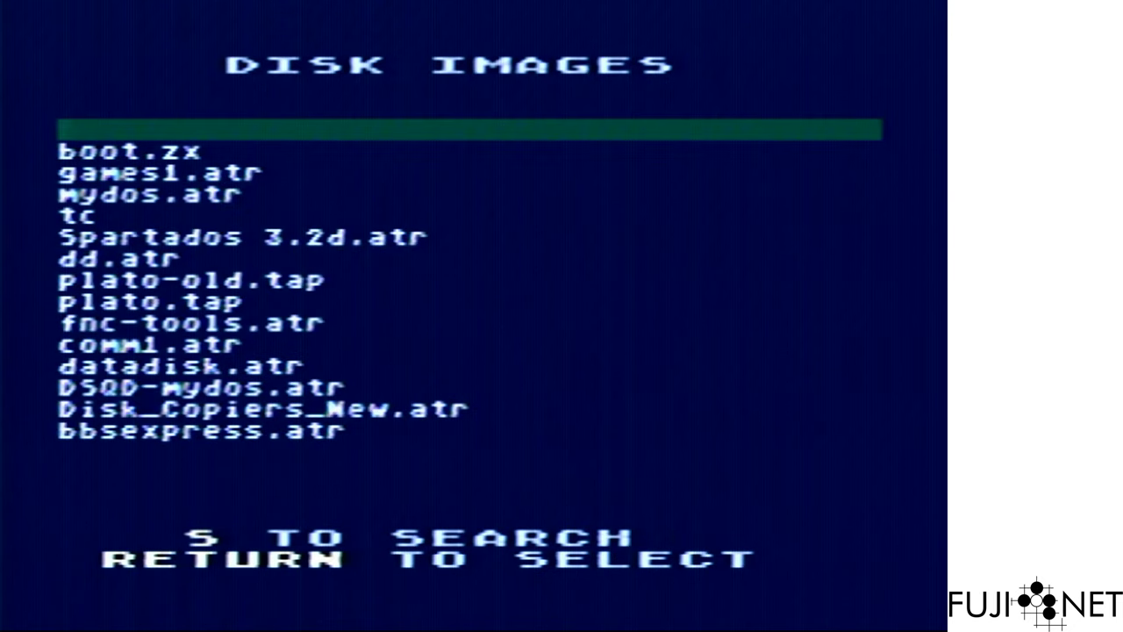
pyautogui.press('Down')
pyautogui.press('Down')
pyautogui.press('Down')
pyautogui.press('Down')
pyautogui.press('Down')
pyautogui.press('Down')
pyautogui.press('Down')
pyautogui.press('Down')
pyautogui.press('Down')
pyautogui.press('Down')
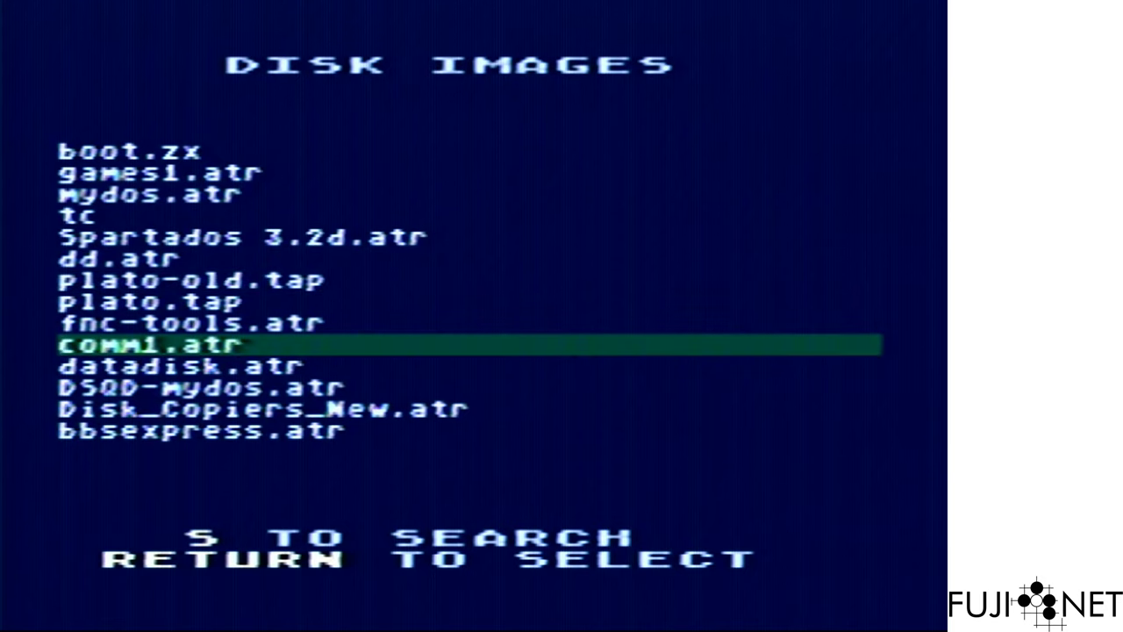
pyautogui.press('Return')
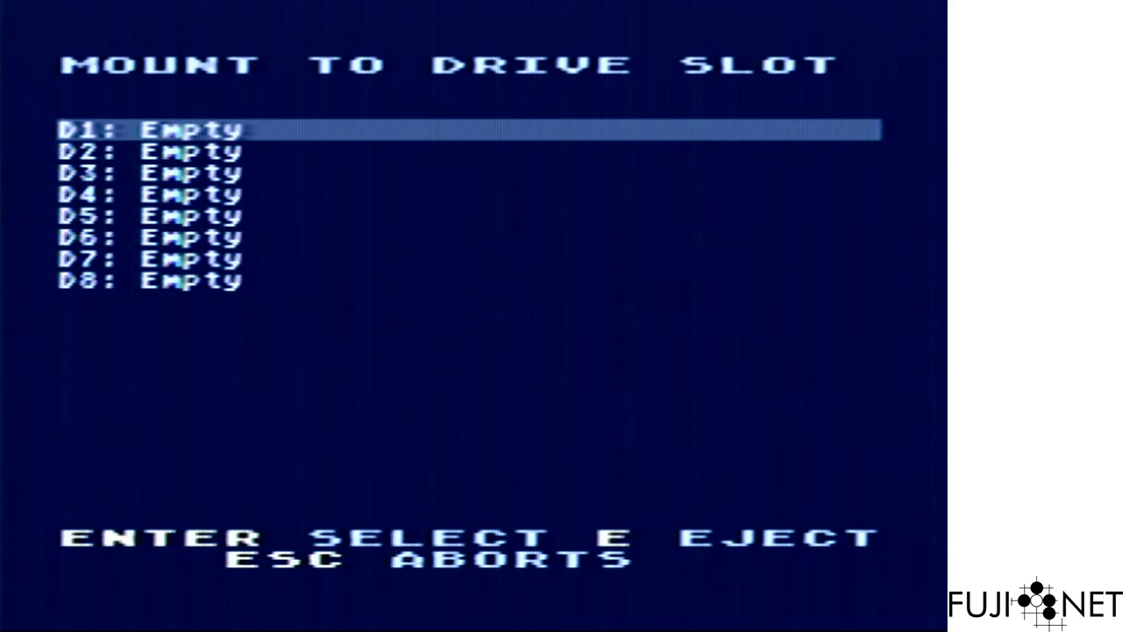
pyautogui.press('Return')
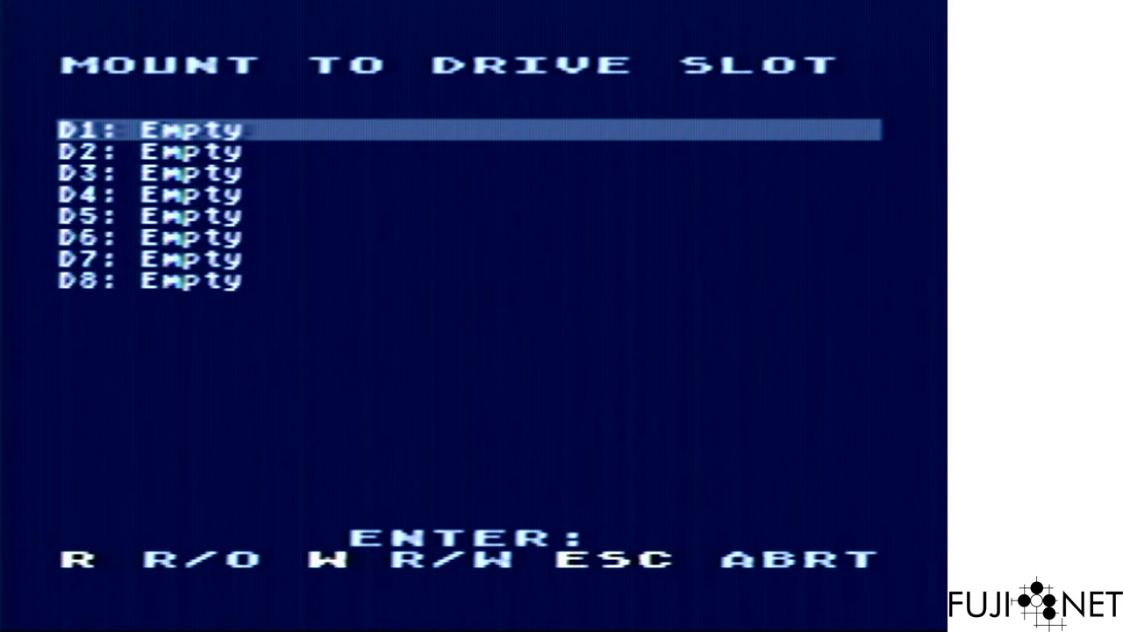
pyautogui.press('r')
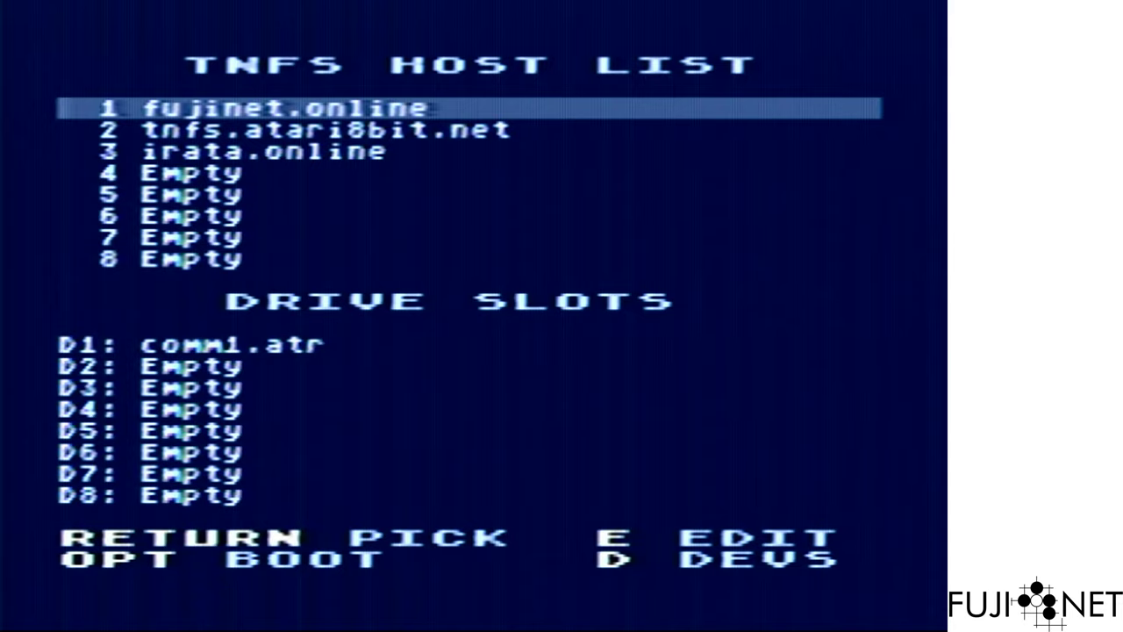
pyautogui.press('F4')
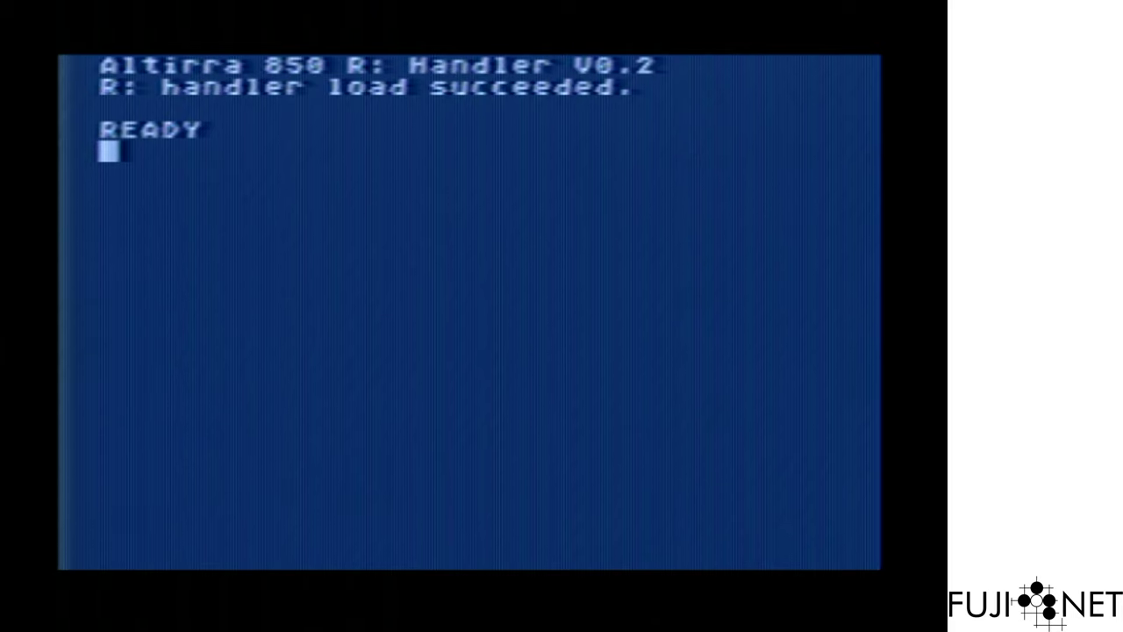
# Run RUN"D:AMODEM63.BAS from the READY prompt to load AMODEM Plus 6.30.
pyautogui.write('RUN"D:')
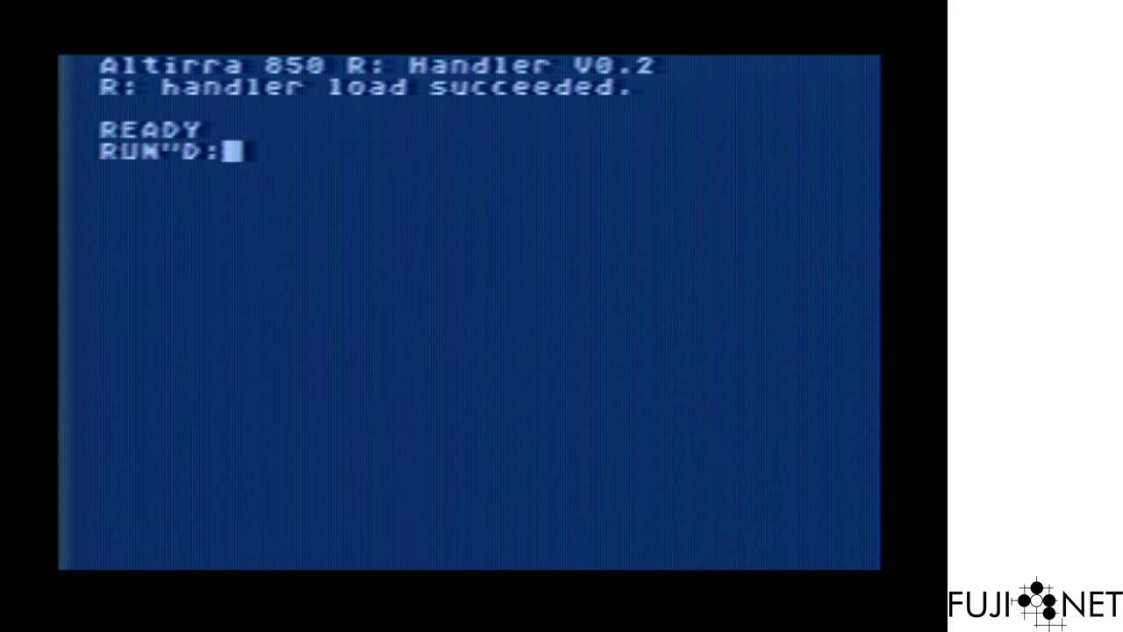
pyautogui.write('AMODEM63.BAS')
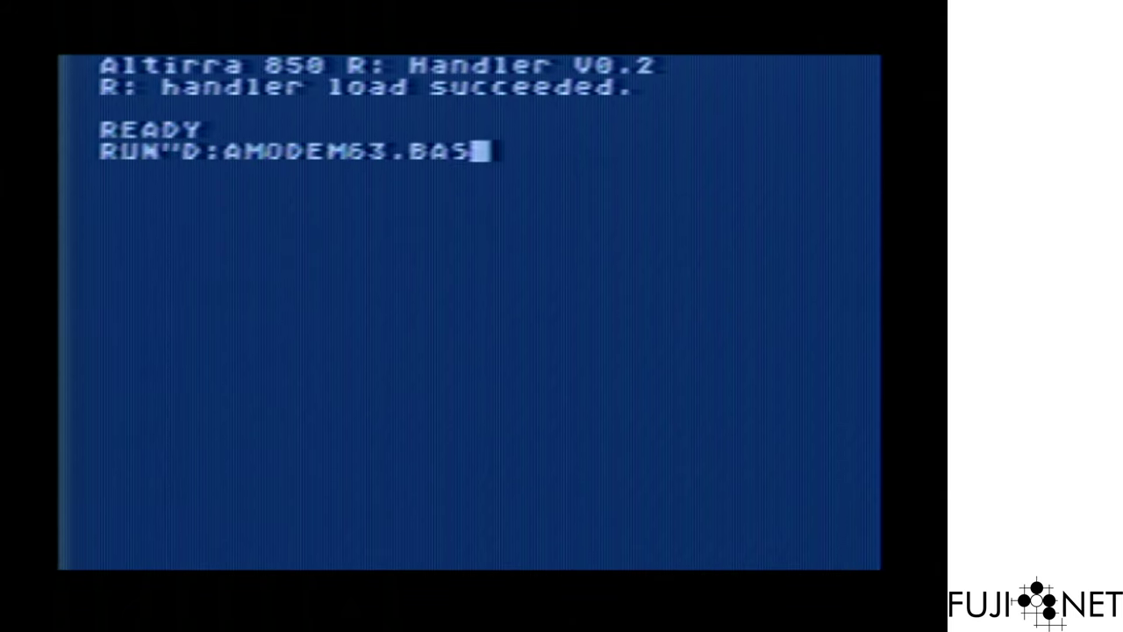
pyautogui.press('Return')
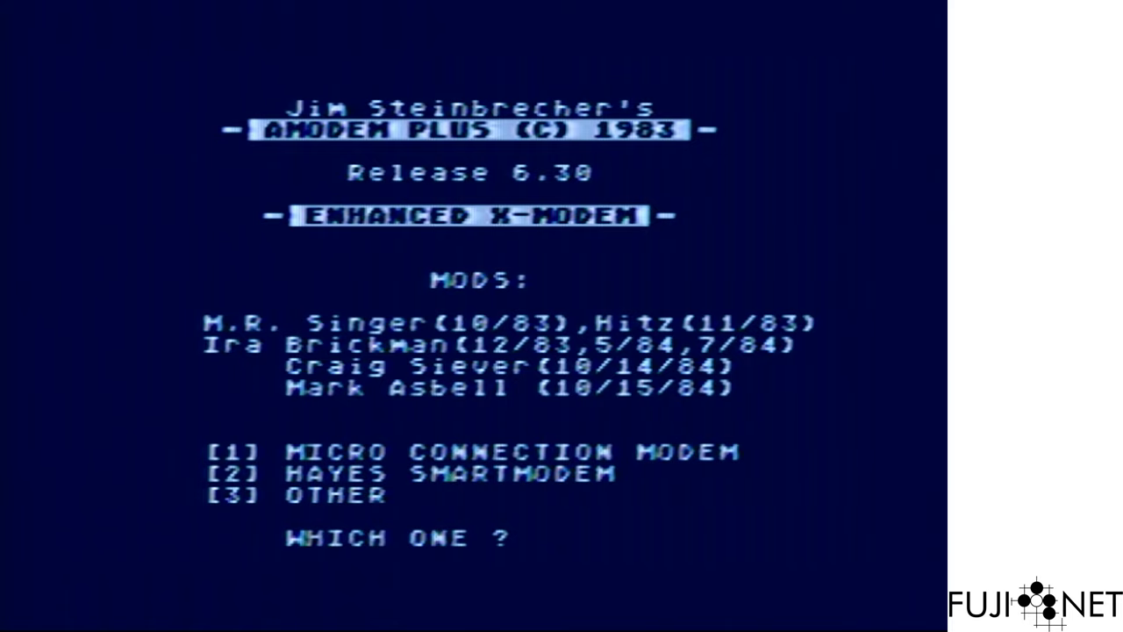
# Choose Hayes Smartmodem without long-distance codes, confirm AT returns OK, and show the Functions menu.
pyautogui.press('2')
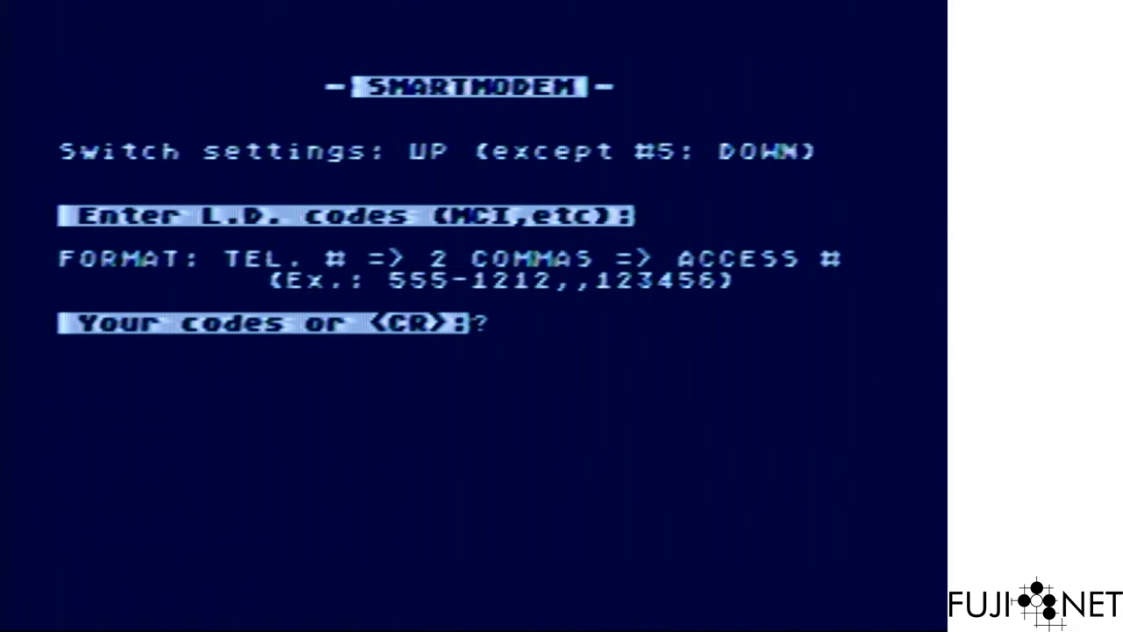
pyautogui.press('Return')
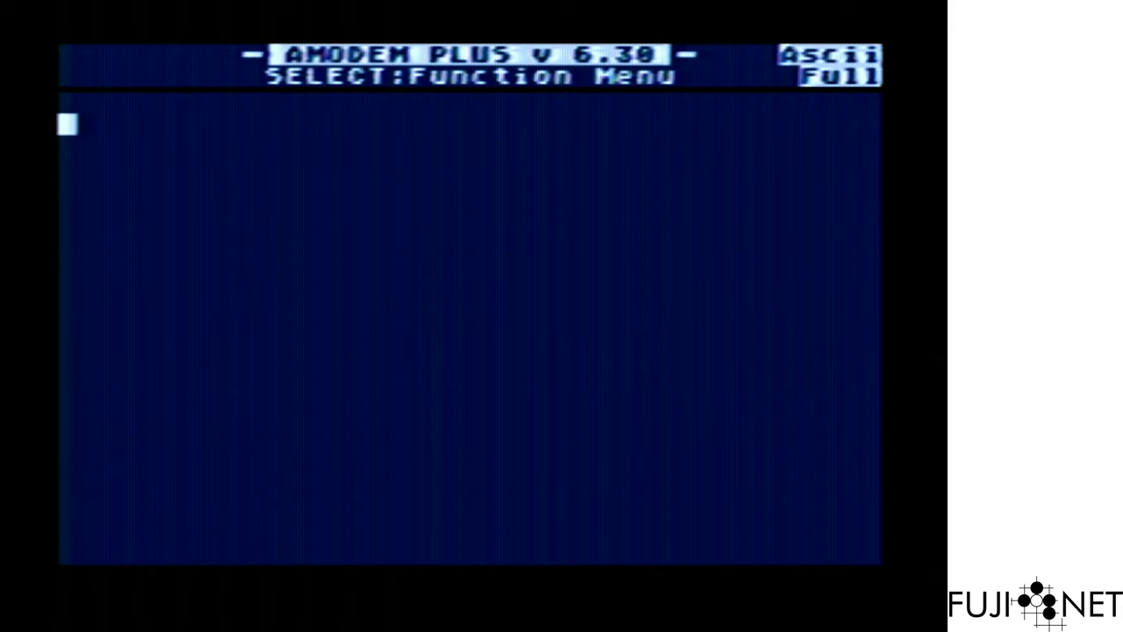
pyautogui.write('AT')
pyautogui.press('Return')
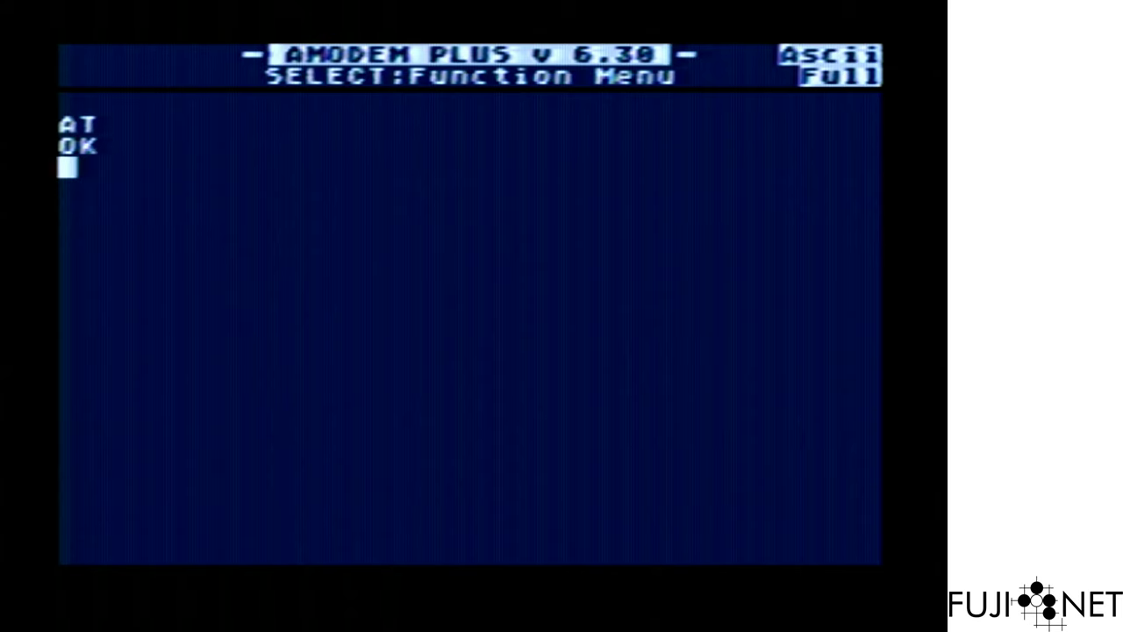
pyautogui.press('F3')
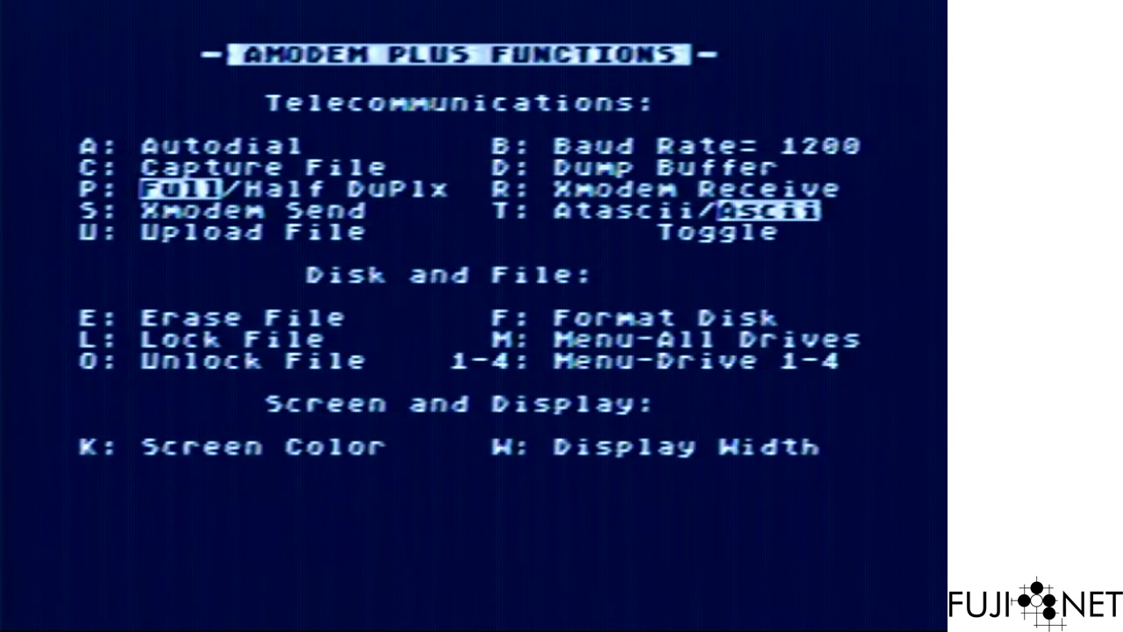
# Cycle the baud rate back to 1200 and confirm the modem answers AT with OK.
pyautogui.press('b')
pyautogui.press('b')
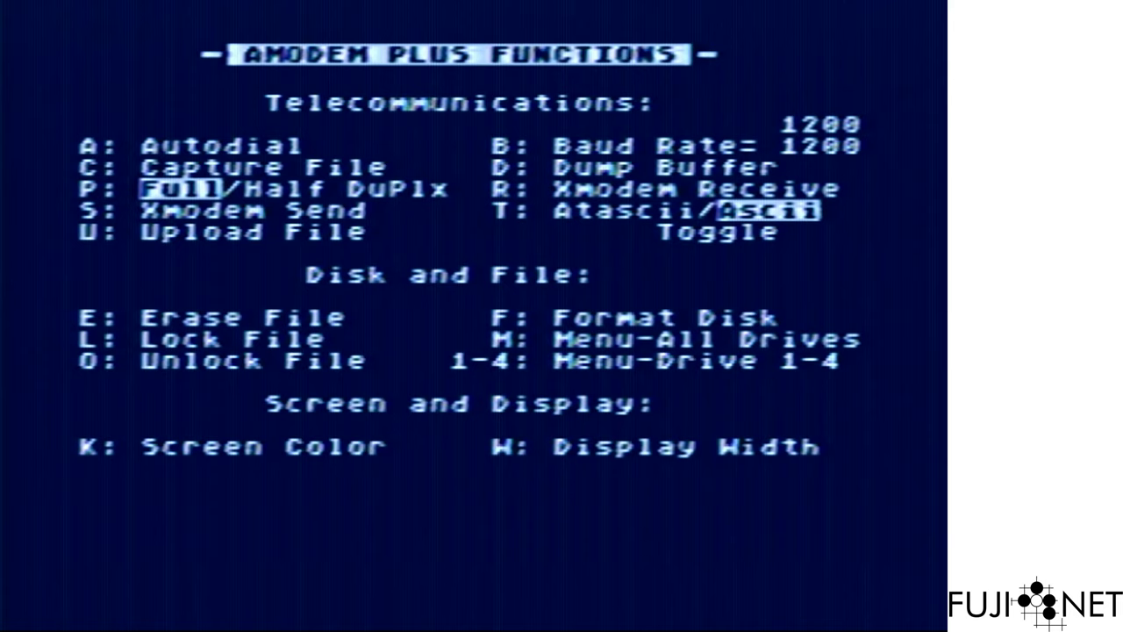
pyautogui.press('Escape')
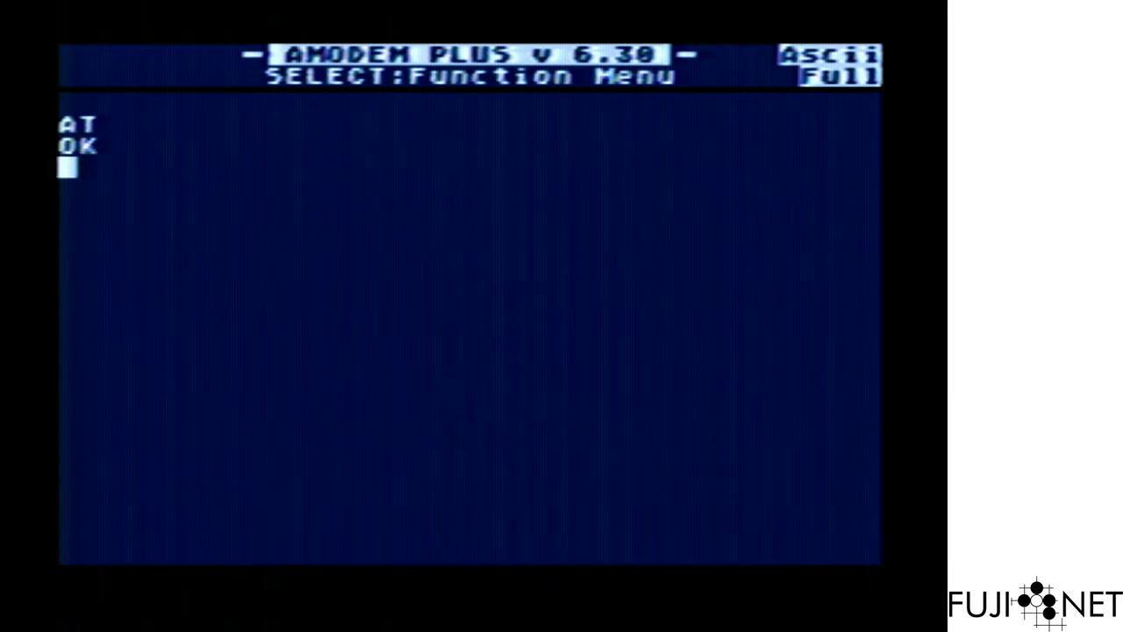
pyautogui.write('AT')
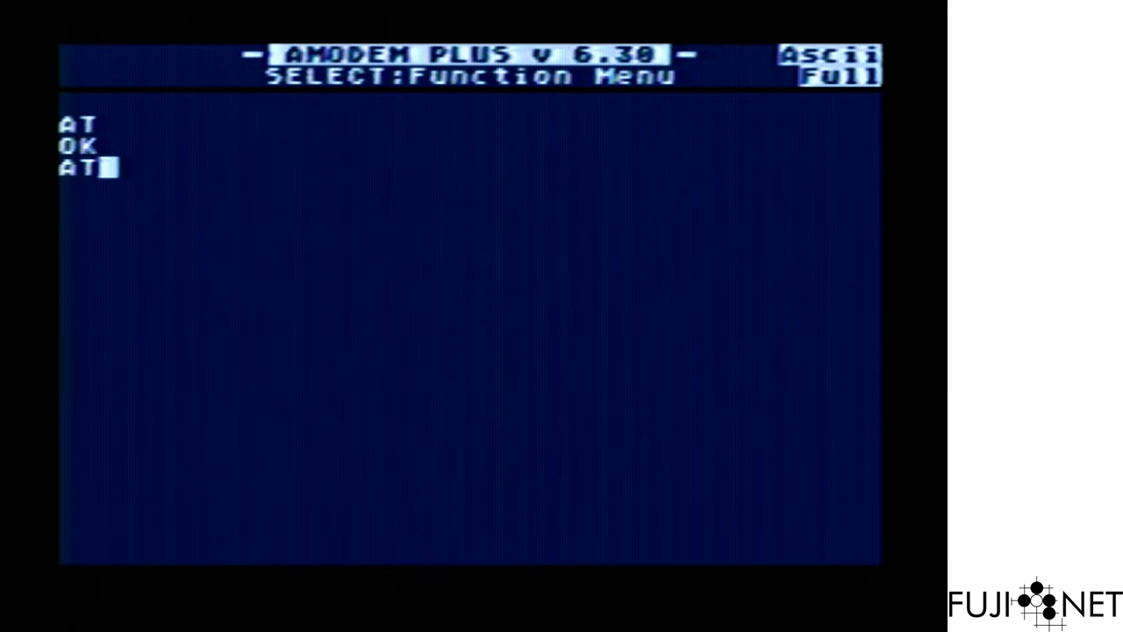
pyautogui.press('Return')
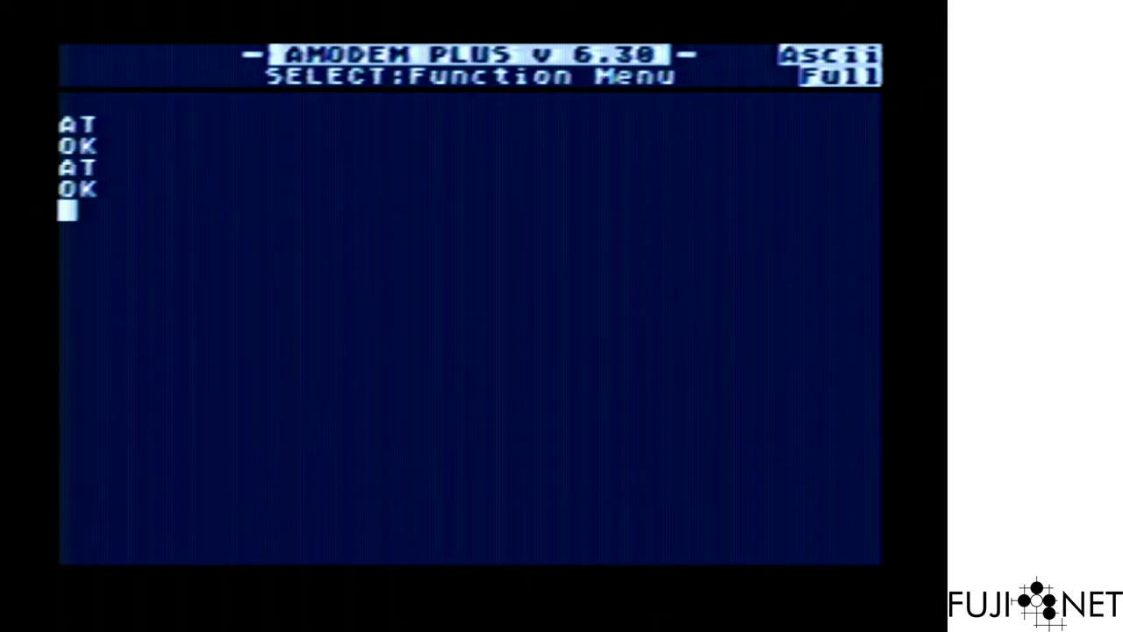
# Toggle Atascii translation, re-test AT for OK, and enter ATDTBASEMENTBBS.DDNS.NET:8888.
pyautogui.press('F3')
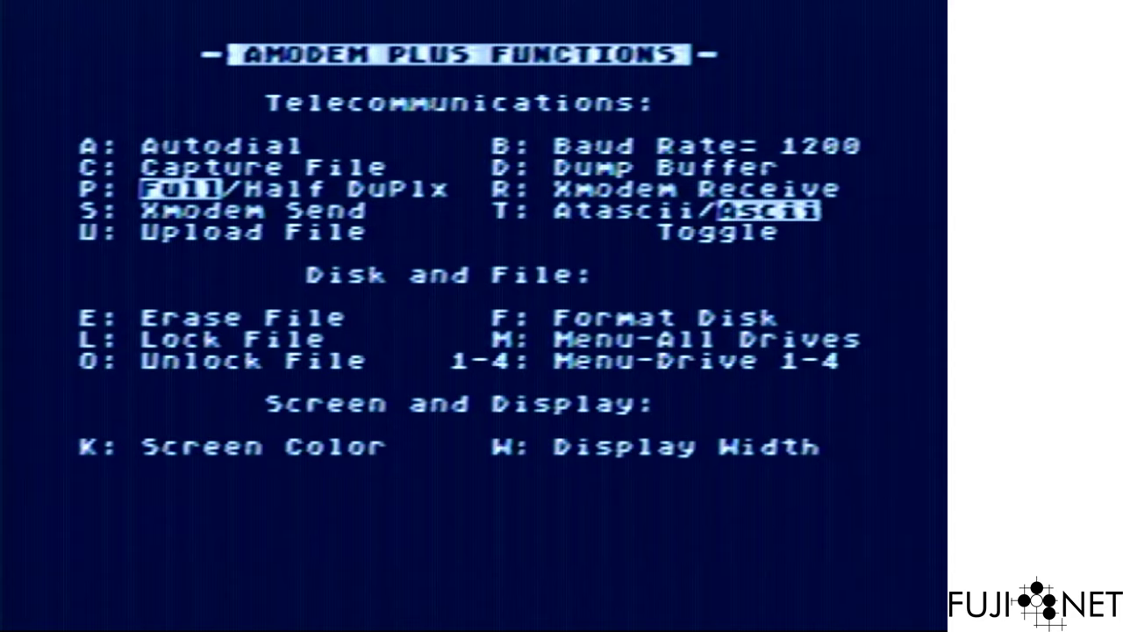
pyautogui.press('t')
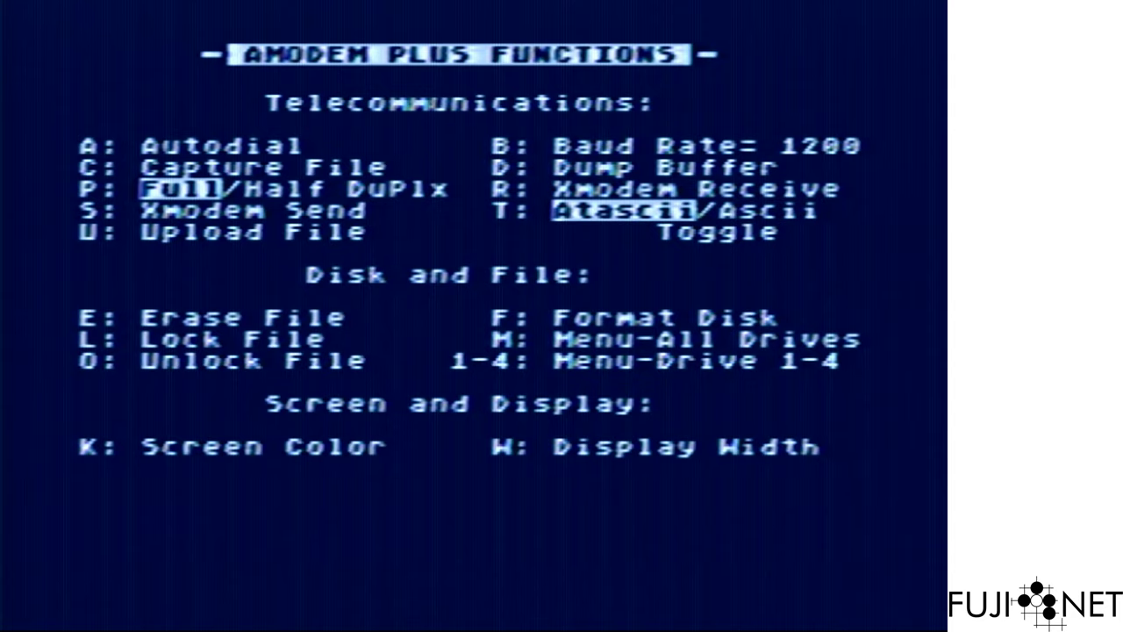
pyautogui.press('Escape')
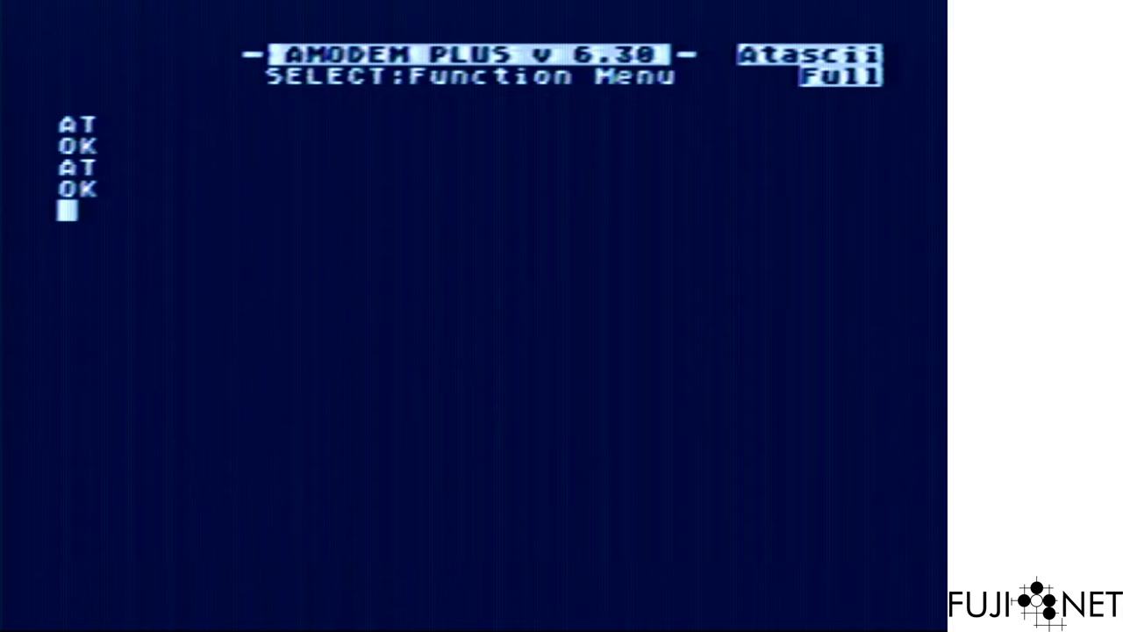
pyautogui.write('AT')
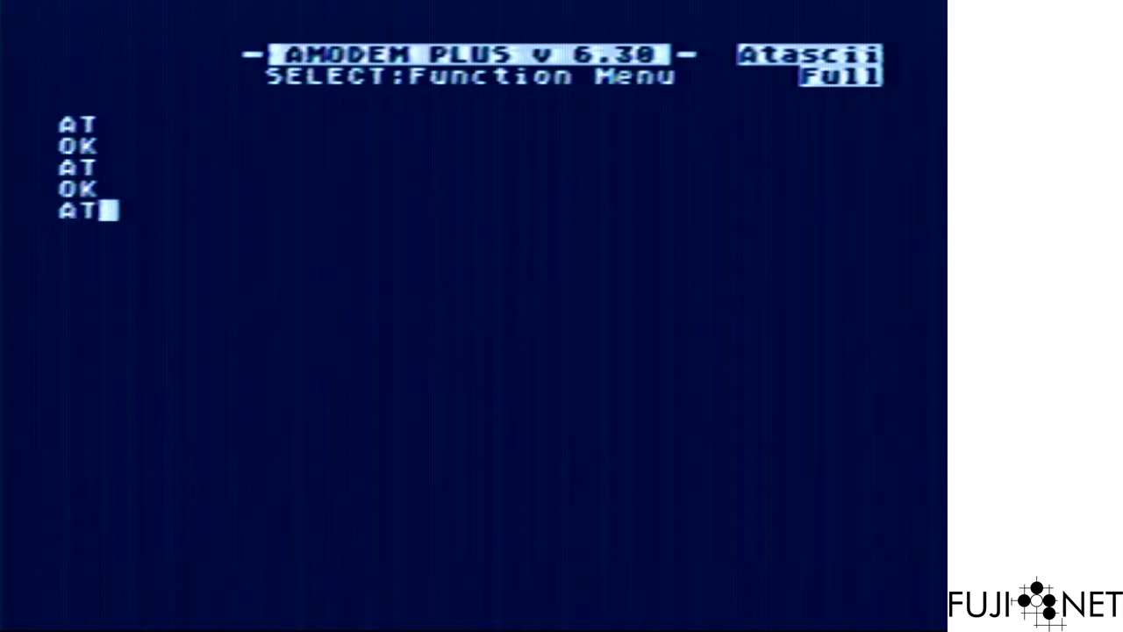
pyautogui.press('Return')
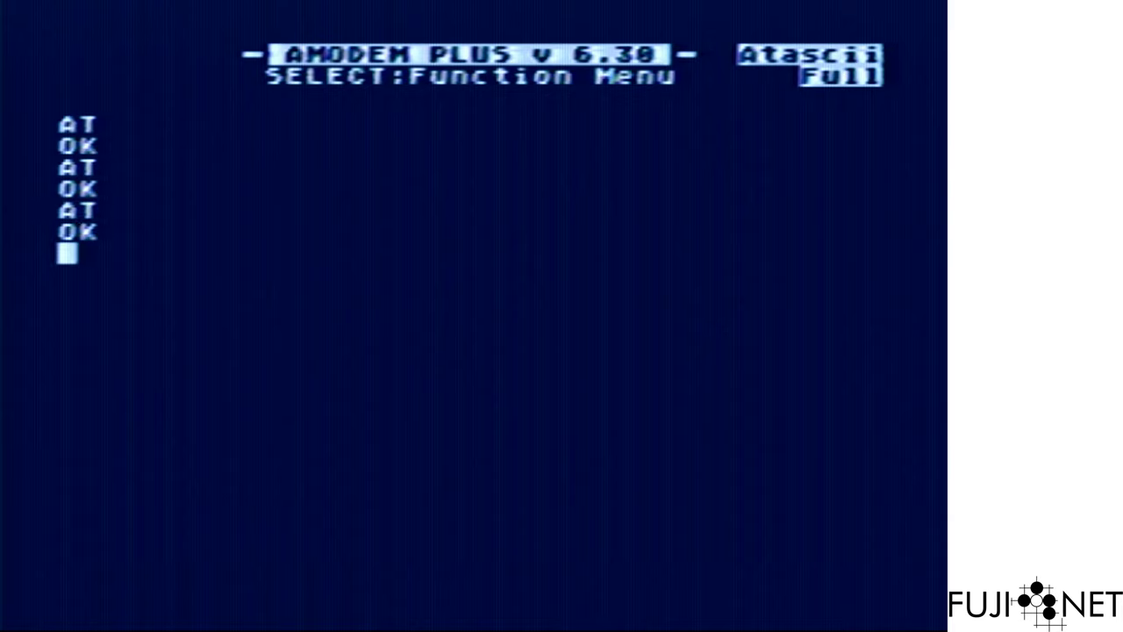
pyautogui.write('ATDTBASEMENTBBS.DDNS.NET')
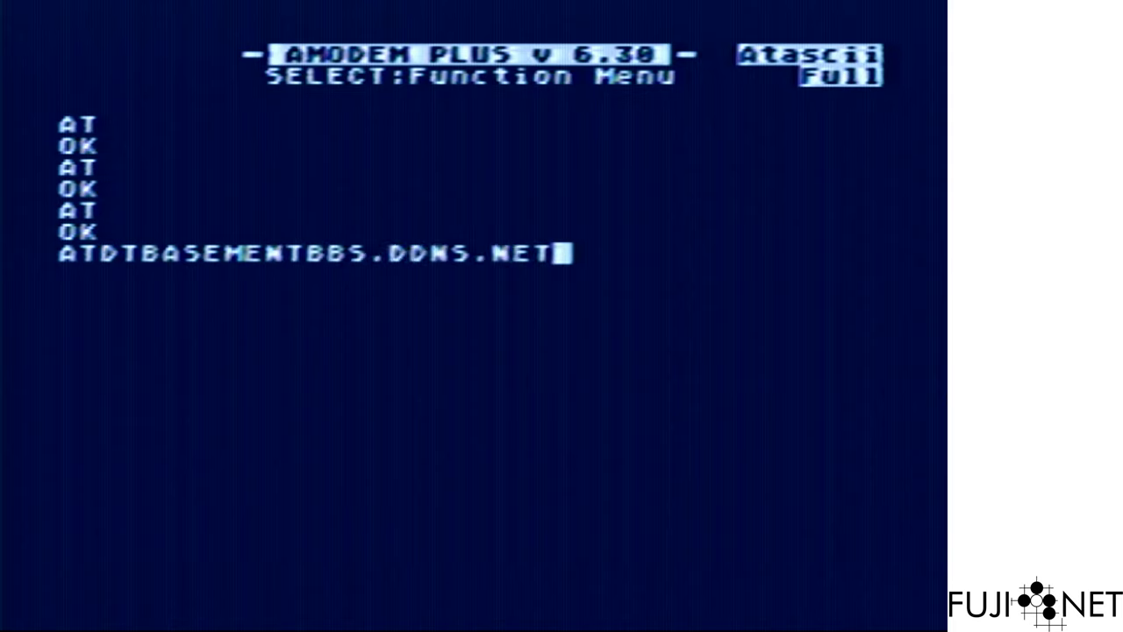
pyautogui.write(':8888')
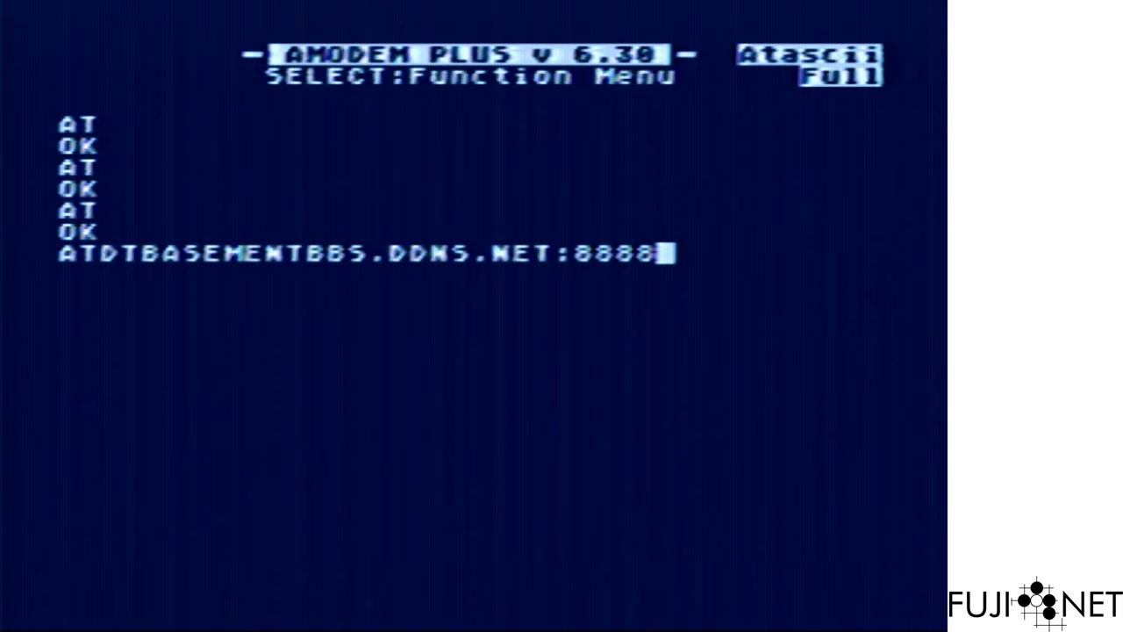
# Dial BASEMENTBBS.DDNS.NET:8888, get NO CARRIER, and enter ATDTBASEMENTBBS.DDNS.NET:9000 instead.
pyautogui.press('Return')
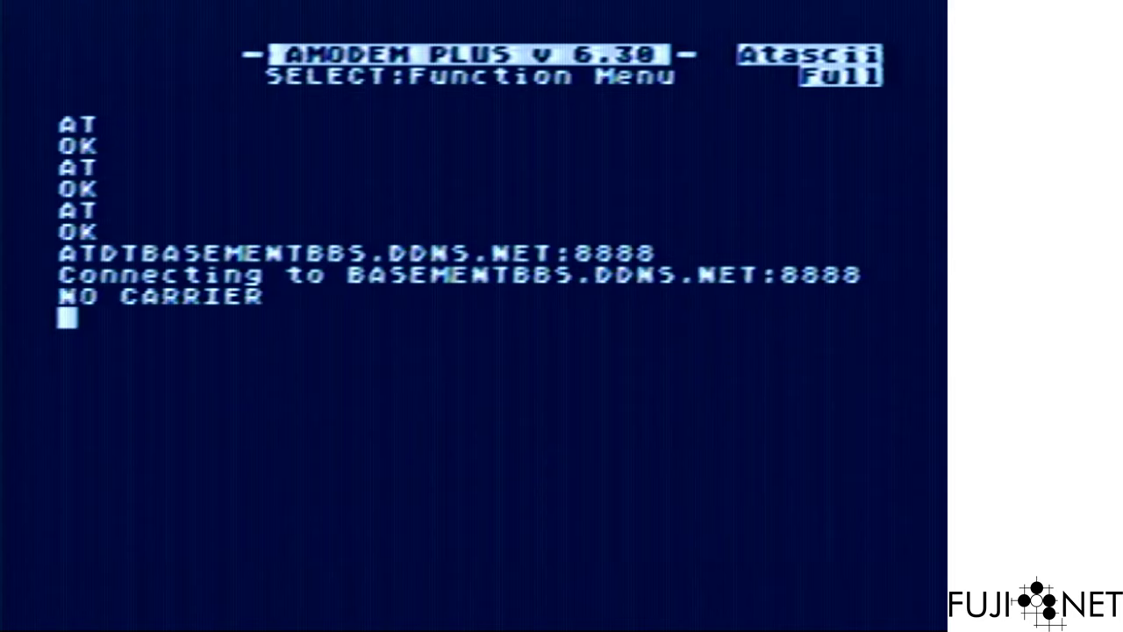
pyautogui.write('ATDT')
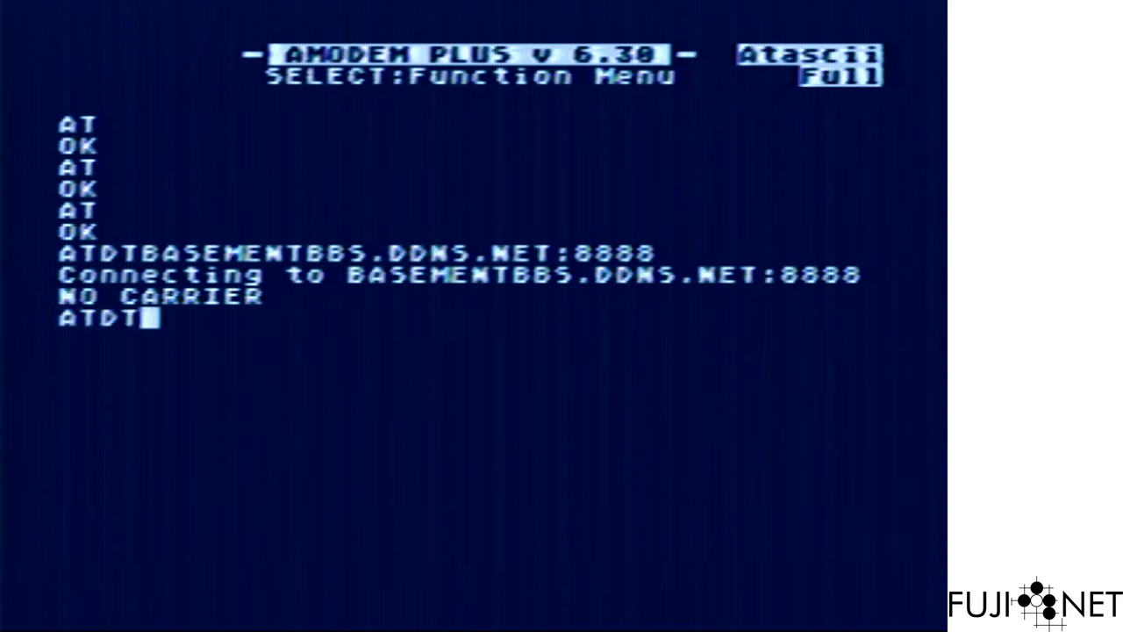
pyautogui.write('BASEMENTBBS')
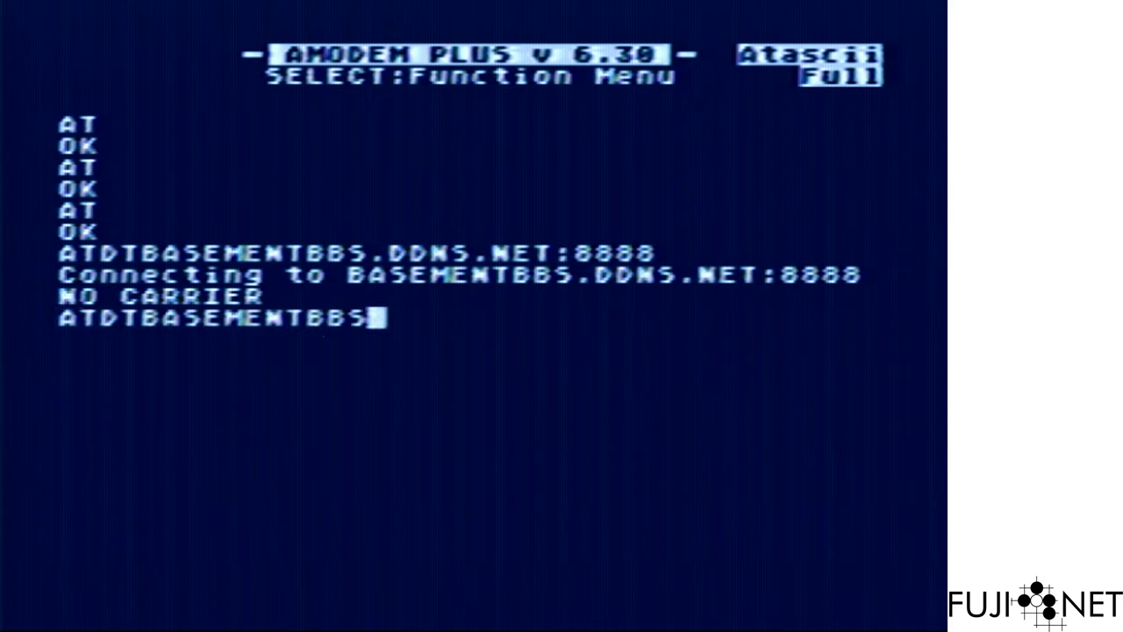
pyautogui.write('.DDNS.NET')
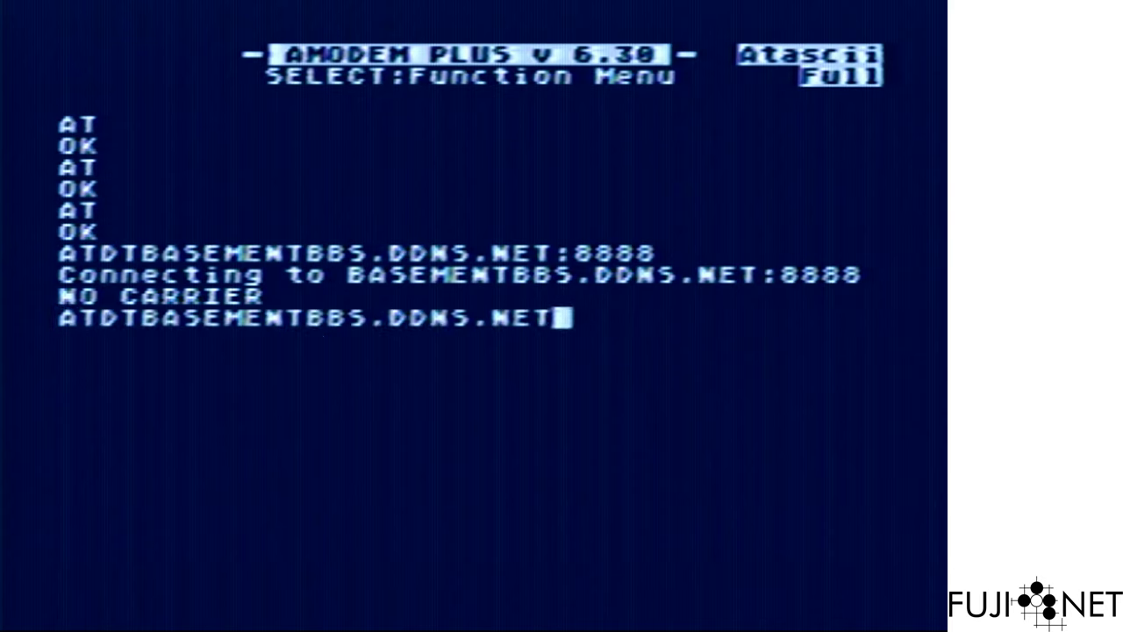
pyautogui.write(':9000')
# Dial the BBS on port 9000, reaching CONNECT 1200, and answer its ASCII/ATASCII prompt.
pyautogui.press('Return')
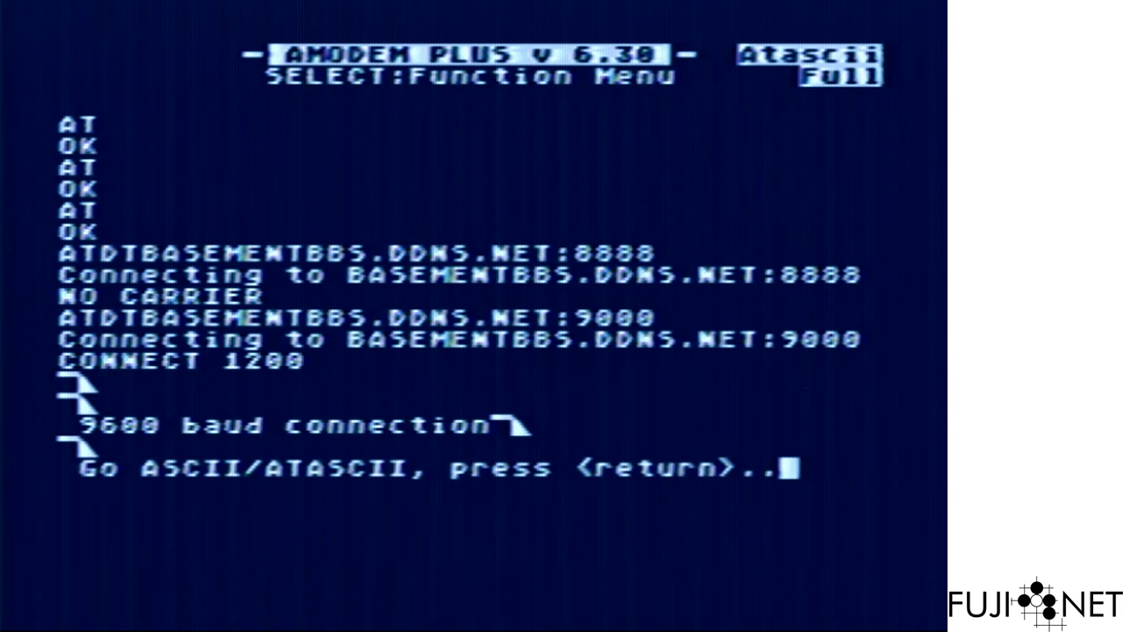
pyautogui.press('Return')
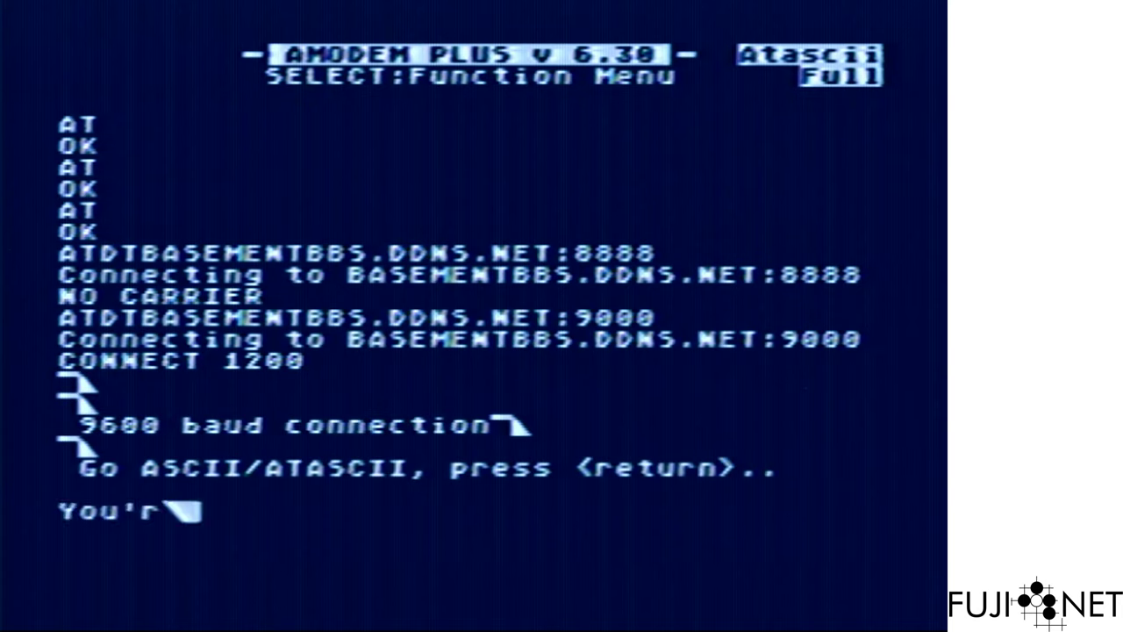